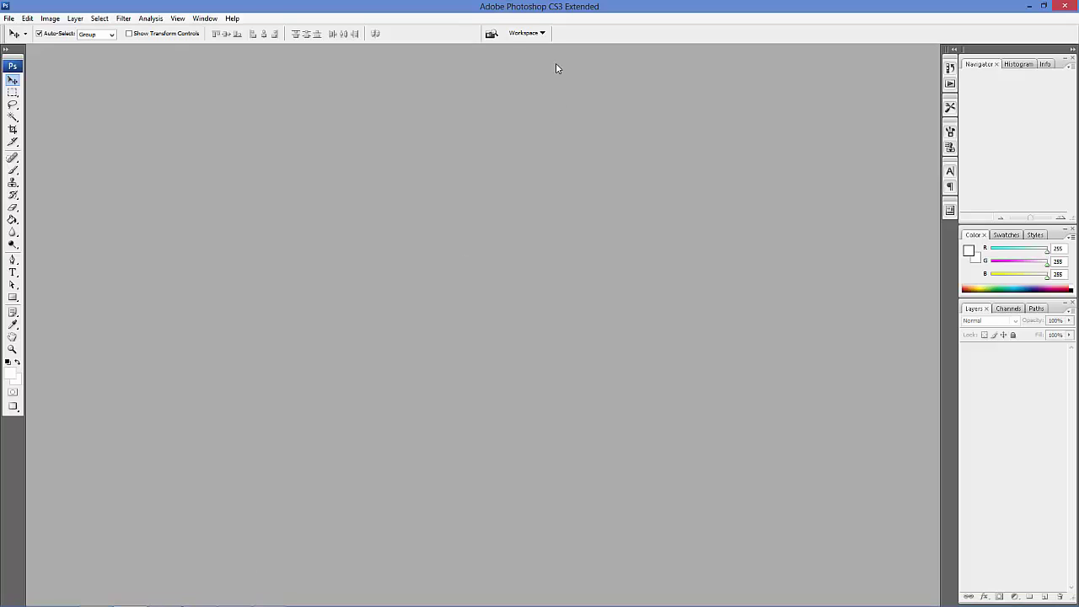
Step: Open the File menu to get at the New document command
{"action": "left_click", "coordinate": [8, 18]}
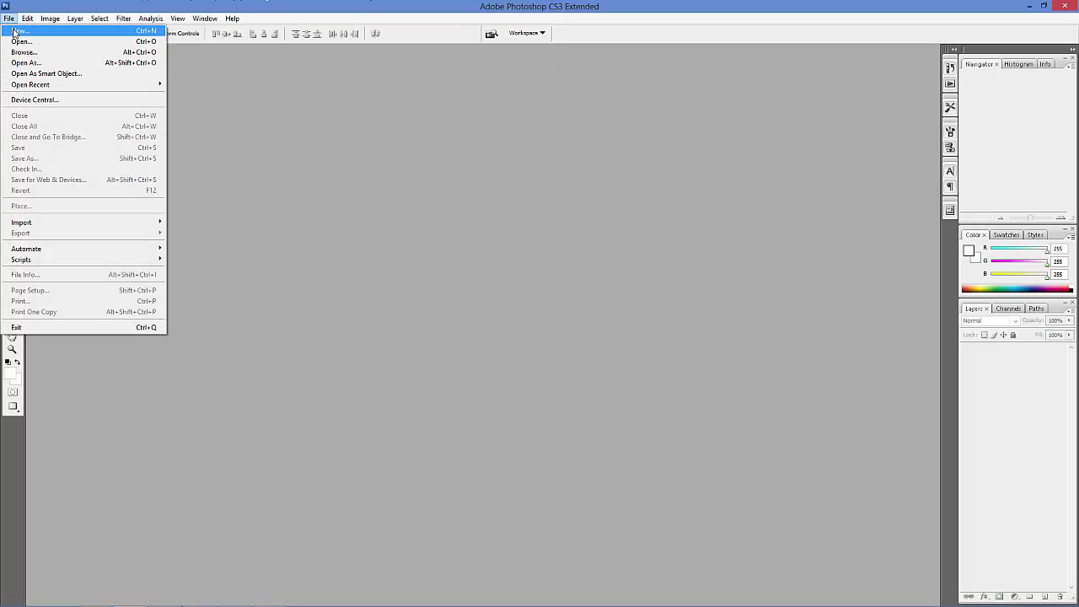
Step: Create a new blank document, 13 × 9 inches at 300 pixels/inch
{"action": "left_click", "coordinate": [16, 32]}
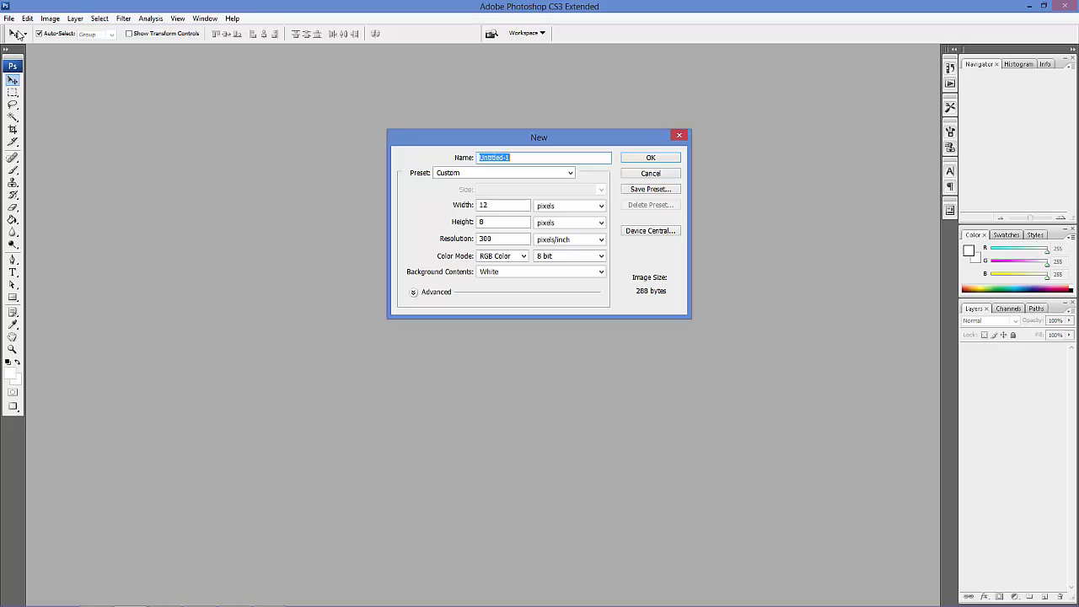
{"action": "left_click", "coordinate": [592, 205]}
{"action": "left_click", "coordinate": [567, 223]}
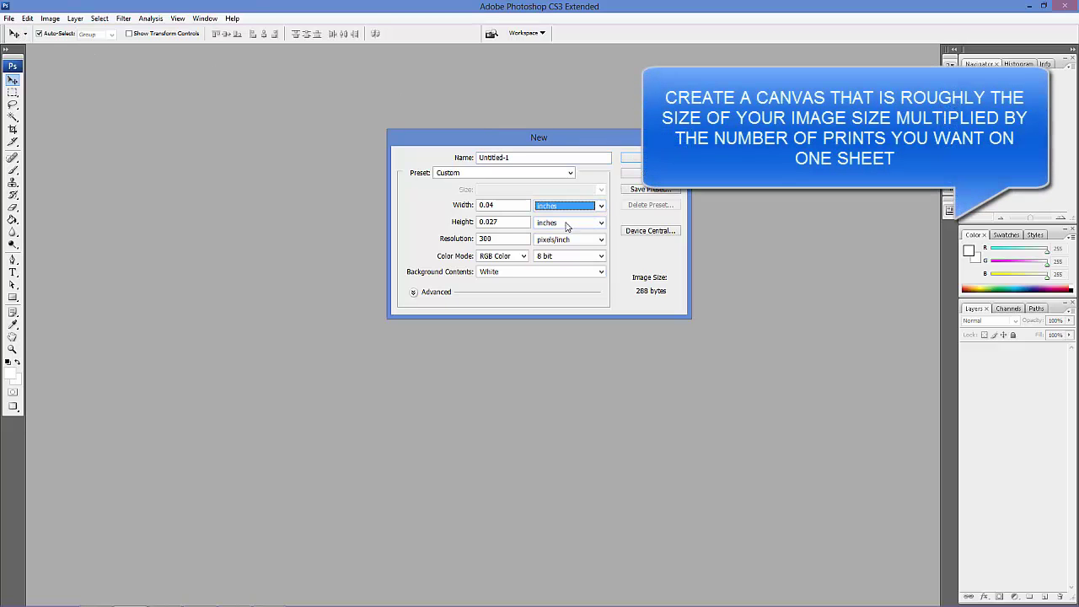
{"action": "left_click", "coordinate": [441, 208]}
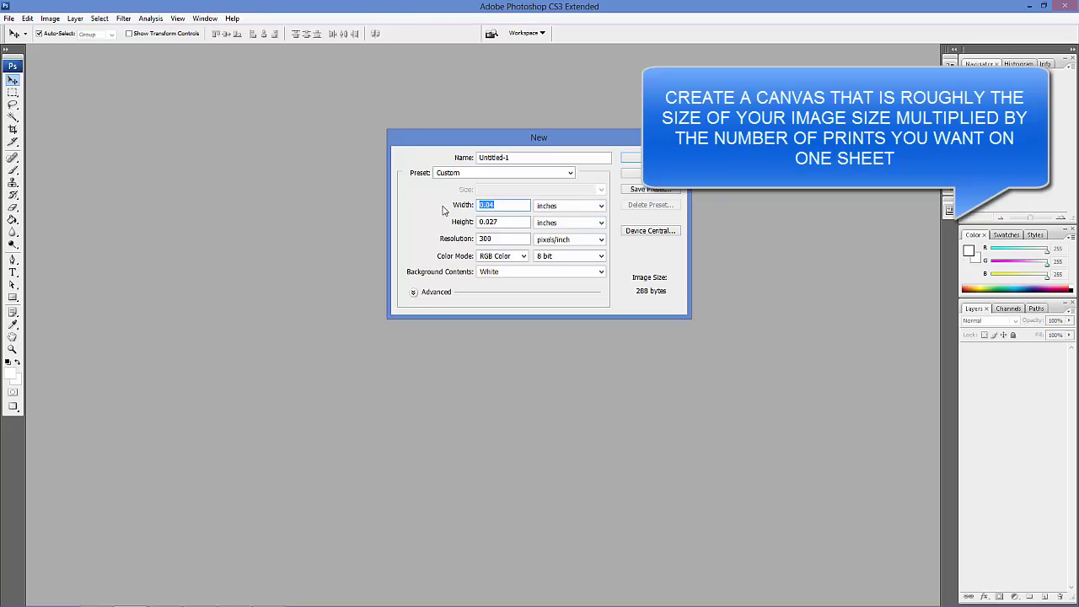
{"action": "type", "text": "12"}
{"action": "key", "text": "Tab"}
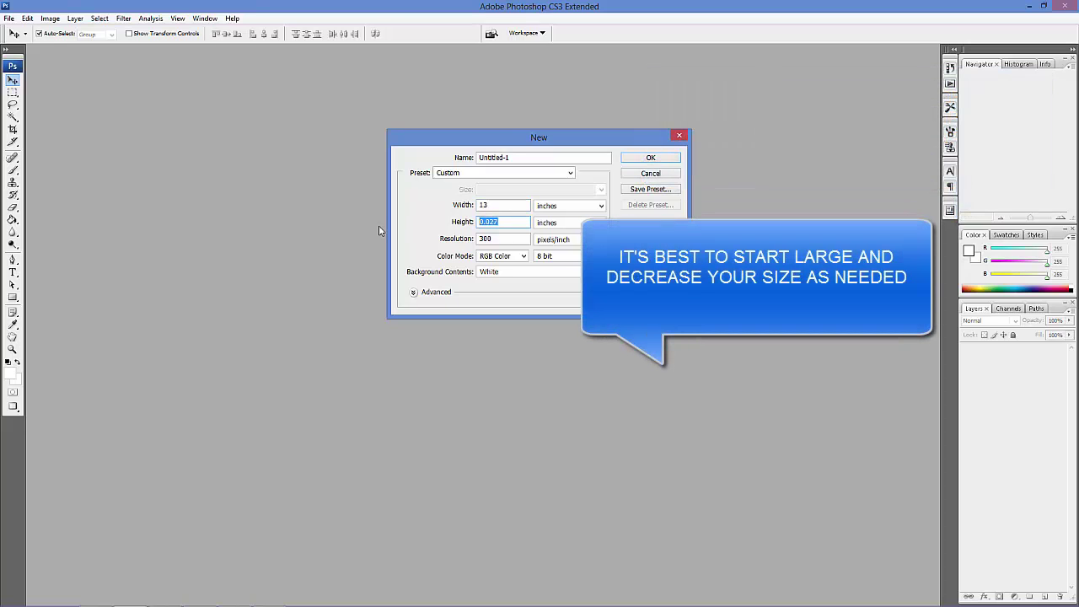
{"action": "type", "text": "9"}
{"action": "left_click", "coordinate": [650, 158]}
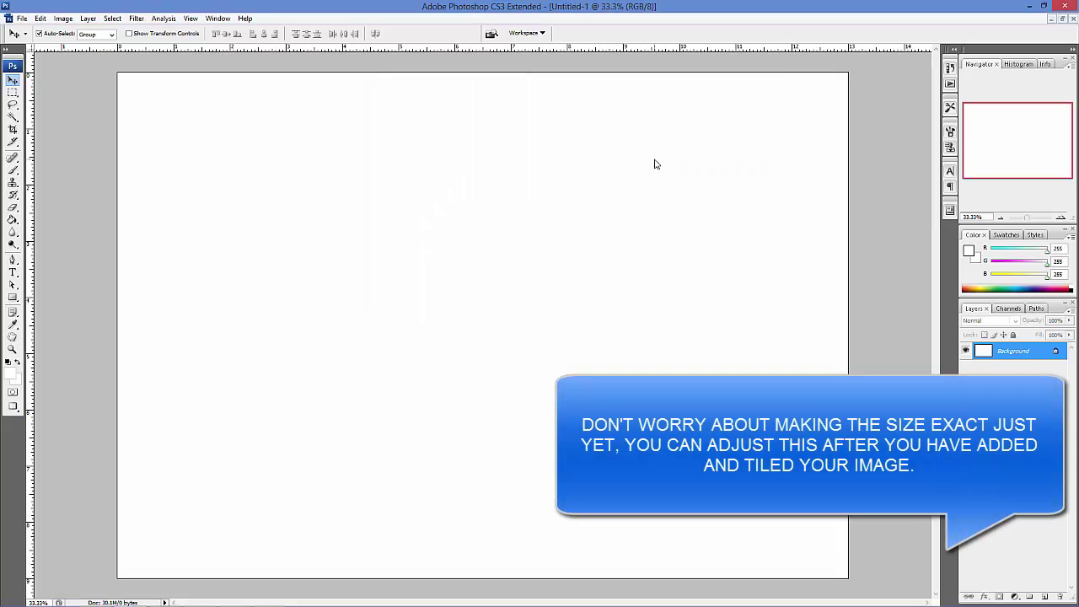
Step: Place the 30sos.jpg canal photo and move it to the canvas's top-left corner
{"action": "left_click", "coordinate": [23, 18]}
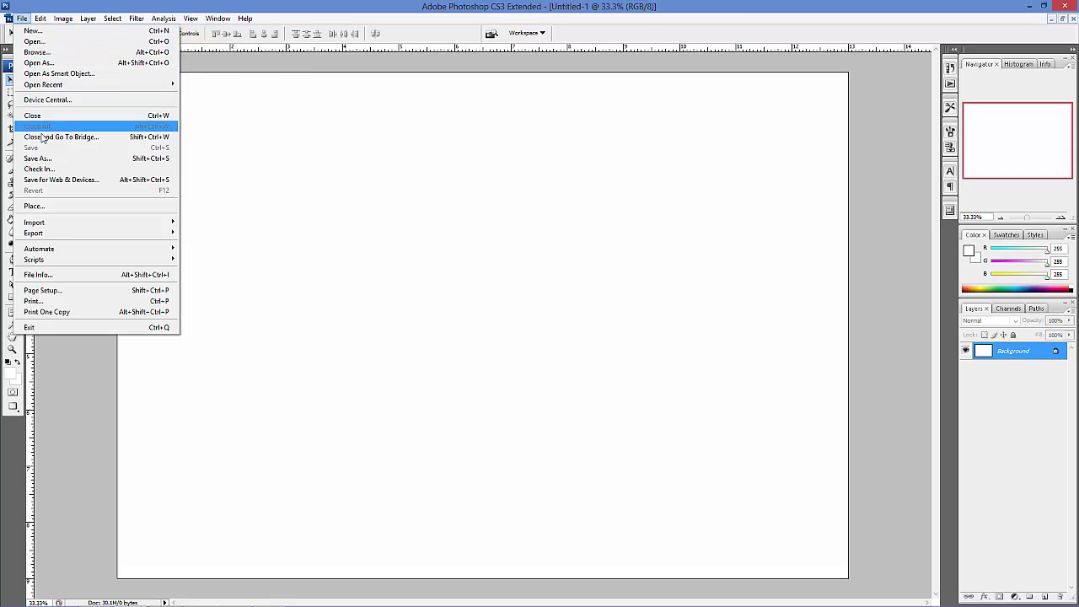
{"action": "left_click", "coordinate": [35, 205]}
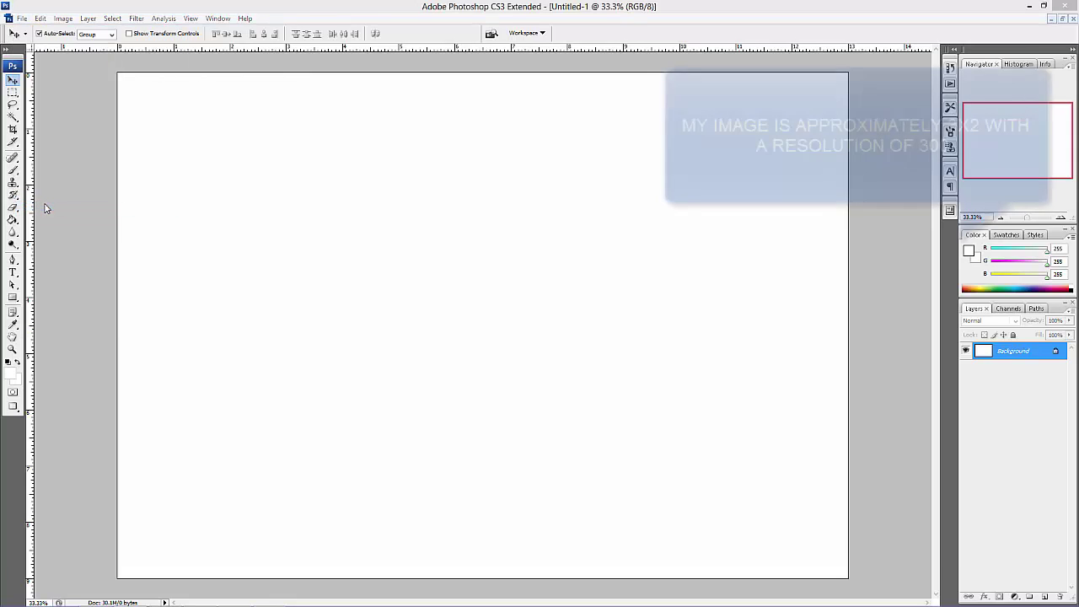
{"action": "double_click", "coordinate": [301, 92]}
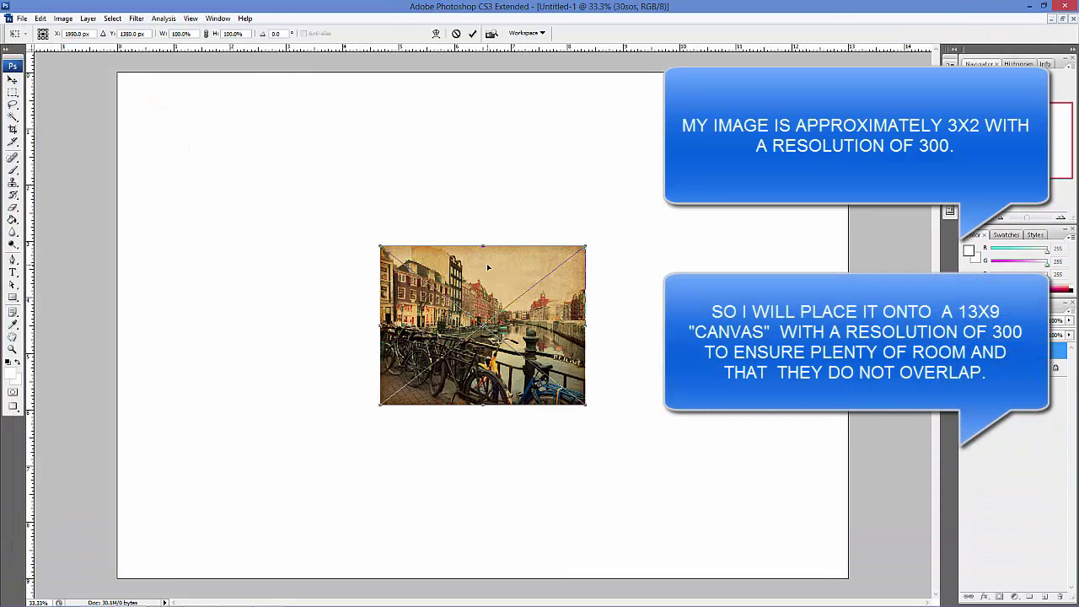
{"action": "mouse_move", "coordinate": [488, 267]}
{"action": "left_mouse_down"}
{"action": "mouse_move", "coordinate": [212, 95]}
{"action": "mouse_move", "coordinate": [230, 96]}
{"action": "left_mouse_up"}
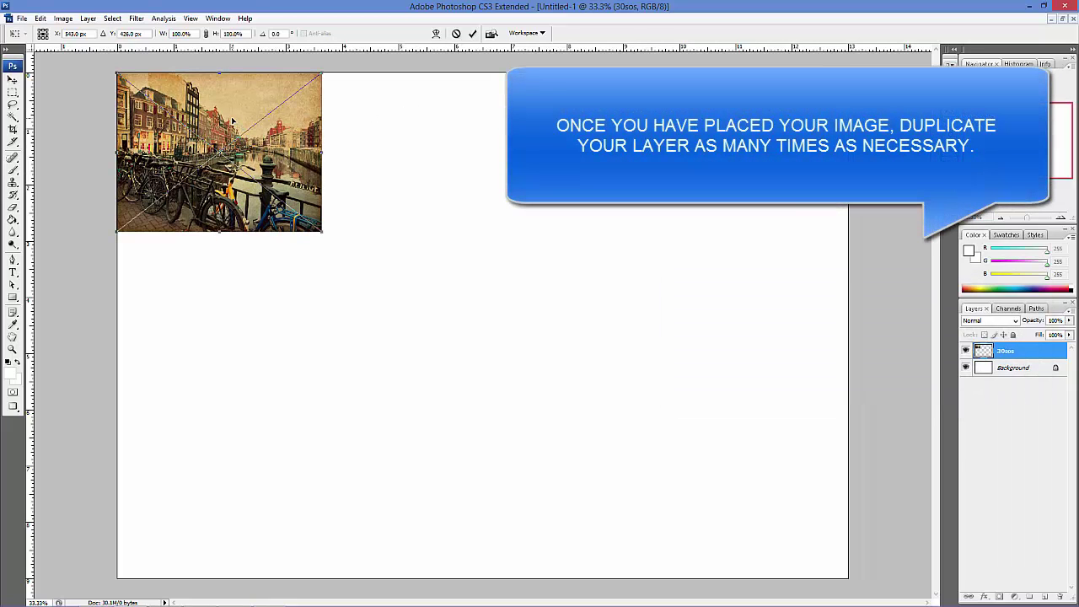
Step: Commit the placed 30sos photo in its top-left position
{"action": "key", "text": "Return"}
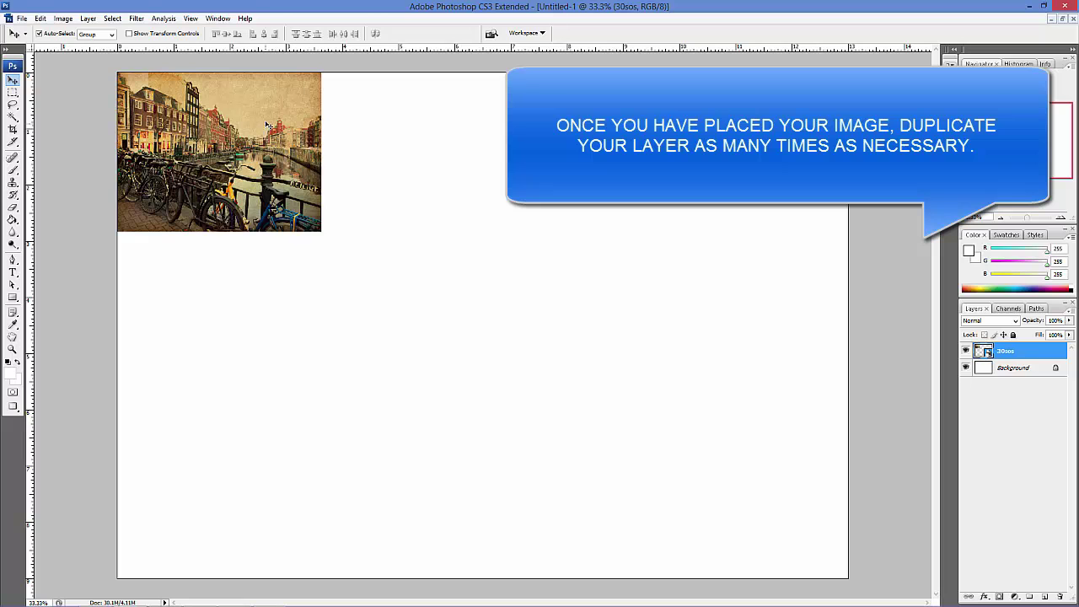
{"action": "left_click", "coordinate": [64, 17]}
{"action": "left_click", "coordinate": [76, 62]}
{"action": "key", "text": "Escape"}
Step: Duplicate the 30sos layer repeatedly until 30sos copy 9 exists
{"action": "left_click", "coordinate": [88, 17]}
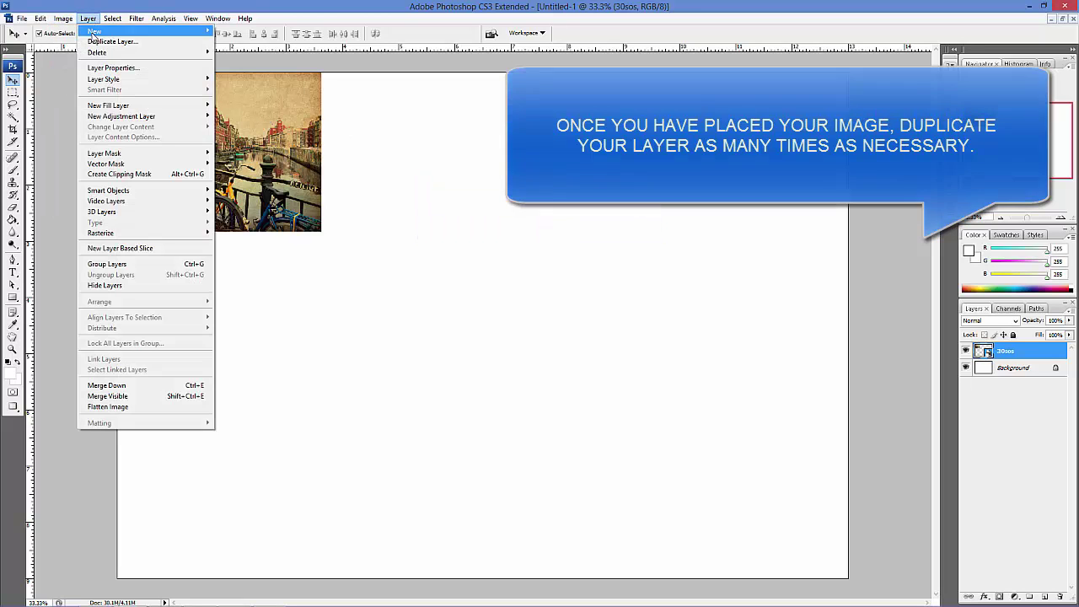
{"action": "left_click", "coordinate": [112, 41]}
{"action": "key", "text": "Return"}
{"action": "left_click", "coordinate": [88, 18]}
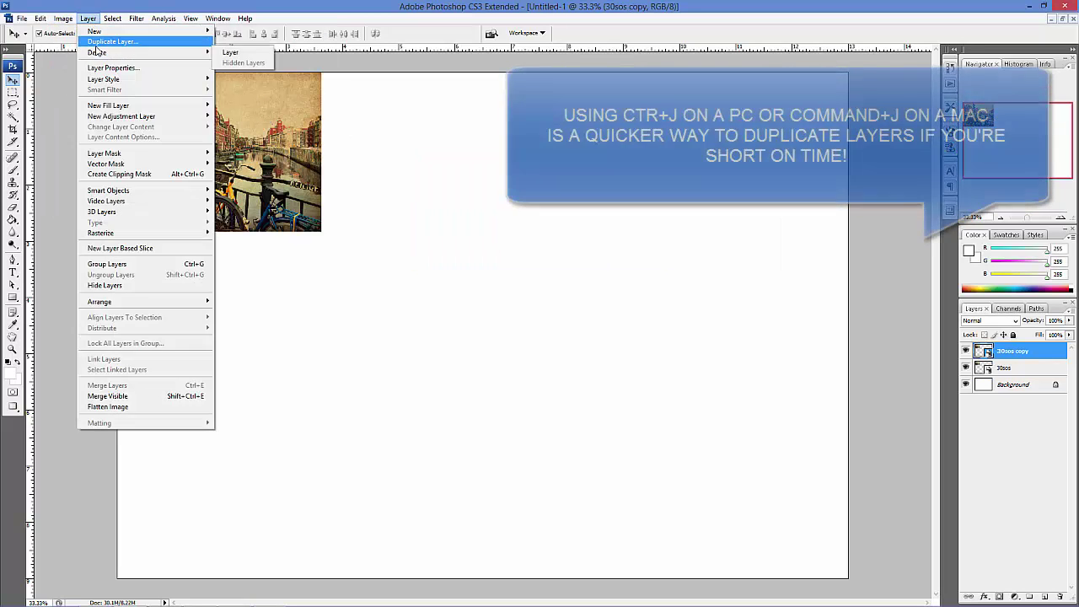
{"action": "left_click", "coordinate": [109, 41]}
{"action": "key", "text": "Return"}
{"action": "left_click", "coordinate": [87, 17]}
{"action": "left_click", "coordinate": [109, 42]}
{"action": "key", "text": "Return"}
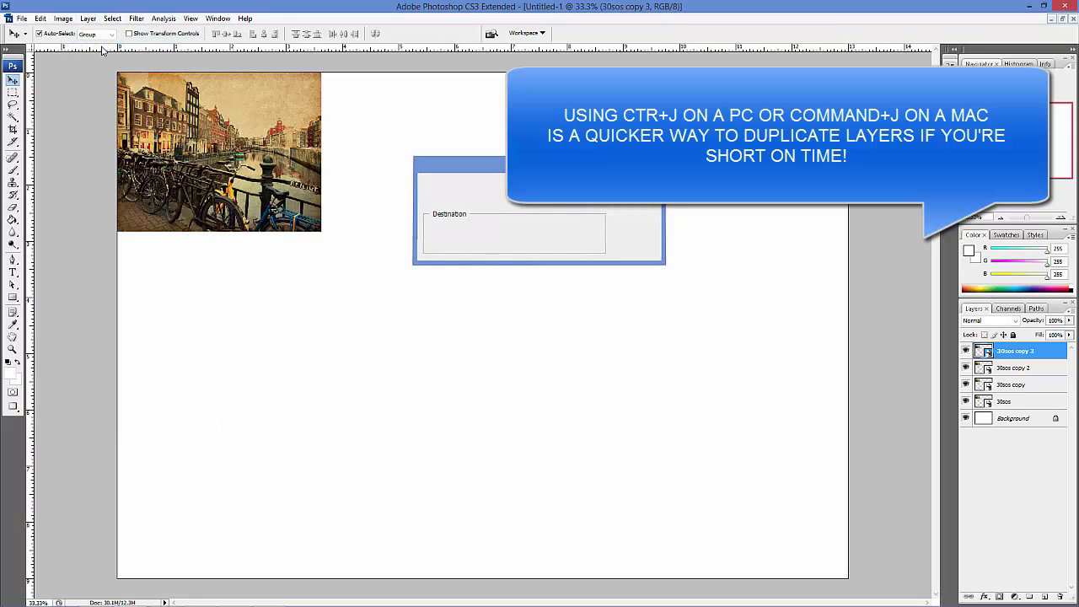
{"action": "key", "text": "ctrl+j"}
{"action": "key", "text": "ctrl+j"}
{"action": "key", "text": "ctrl+j"}
{"action": "key", "text": "ctrl+j"}
{"action": "key", "text": "ctrl+j"}
{"action": "key", "text": "ctrl+j"}
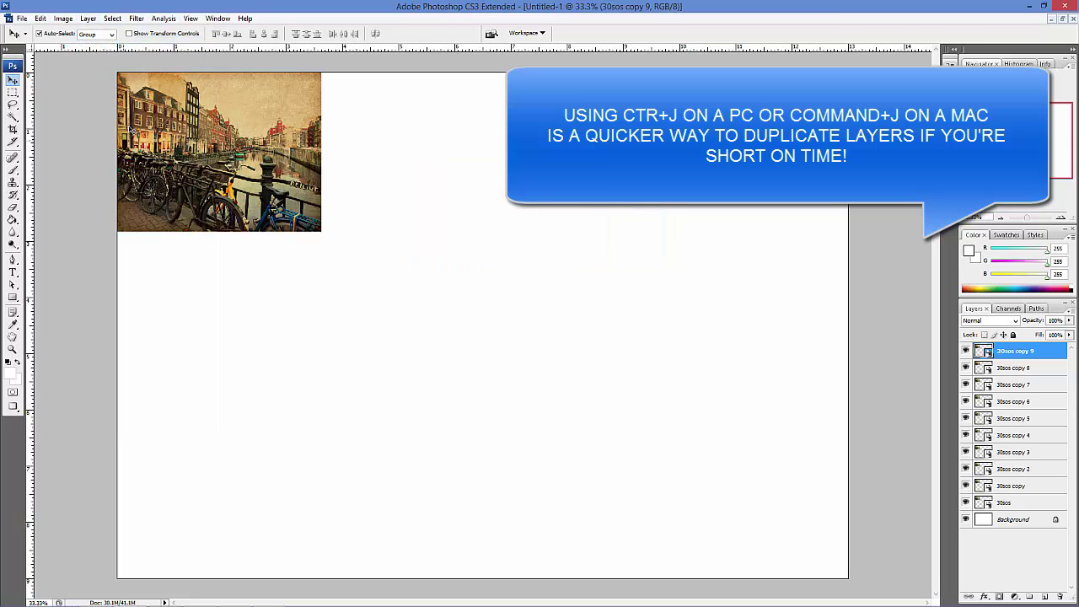
Step: Lay out the top row of photos and start the second and third rows at left
{"action": "left_click_drag", "start_coordinate": [132, 129], "coordinate": [575, 127]}
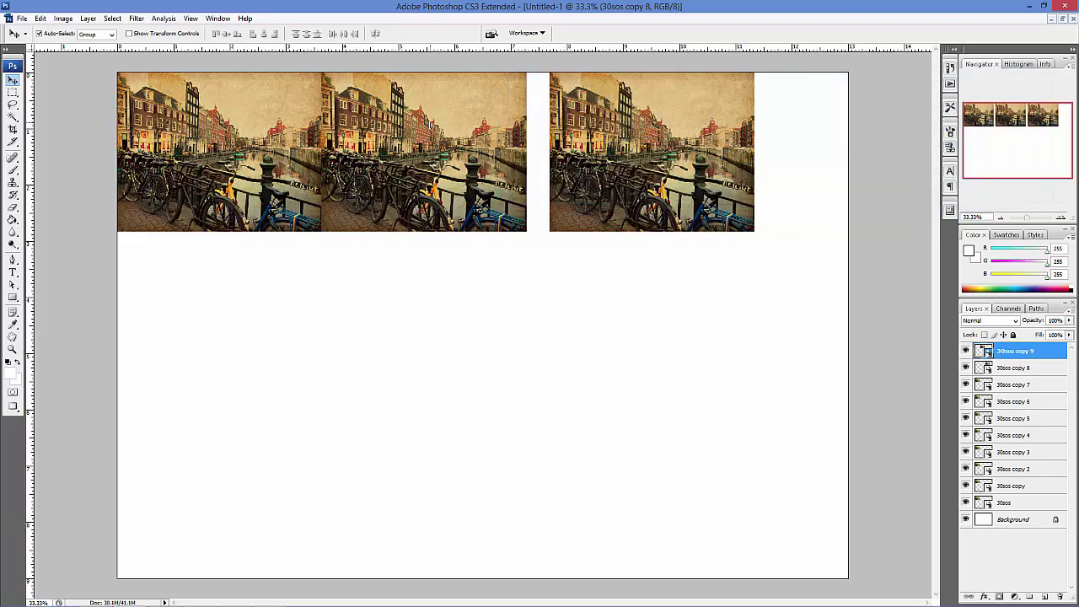
{"action": "left_click_drag", "start_coordinate": [658, 127], "coordinate": [689, 127]}
{"action": "left_click_drag", "start_coordinate": [430, 125], "coordinate": [469, 125]}
{"action": "left_click_drag", "start_coordinate": [219, 152], "coordinate": [219, 318]}
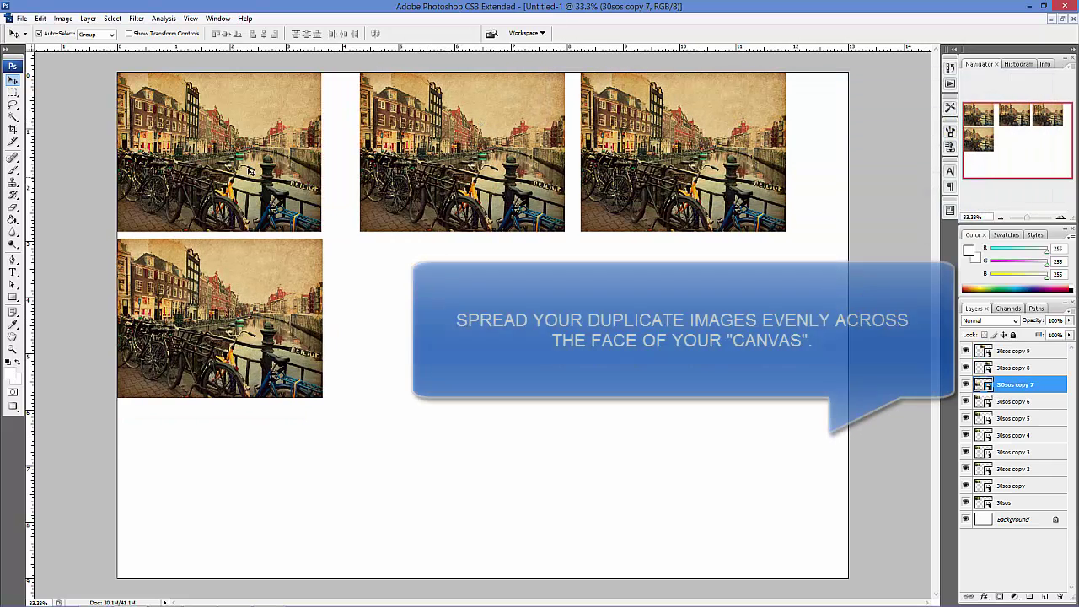
{"action": "left_click_drag", "start_coordinate": [249, 171], "coordinate": [250, 508]}
Step: Fill the middle and right spots of the lower rows and even the top row's spacing
{"action": "mouse_move", "coordinate": [214, 143]}
{"action": "left_mouse_down"}
{"action": "mouse_move", "coordinate": [479, 507]}
{"action": "mouse_move", "coordinate": [433, 309]}
{"action": "left_mouse_up"}
{"action": "left_click_drag", "start_coordinate": [434, 481], "coordinate": [384, 440]}
{"action": "left_click_drag", "start_coordinate": [512, 120], "coordinate": [486, 120]}
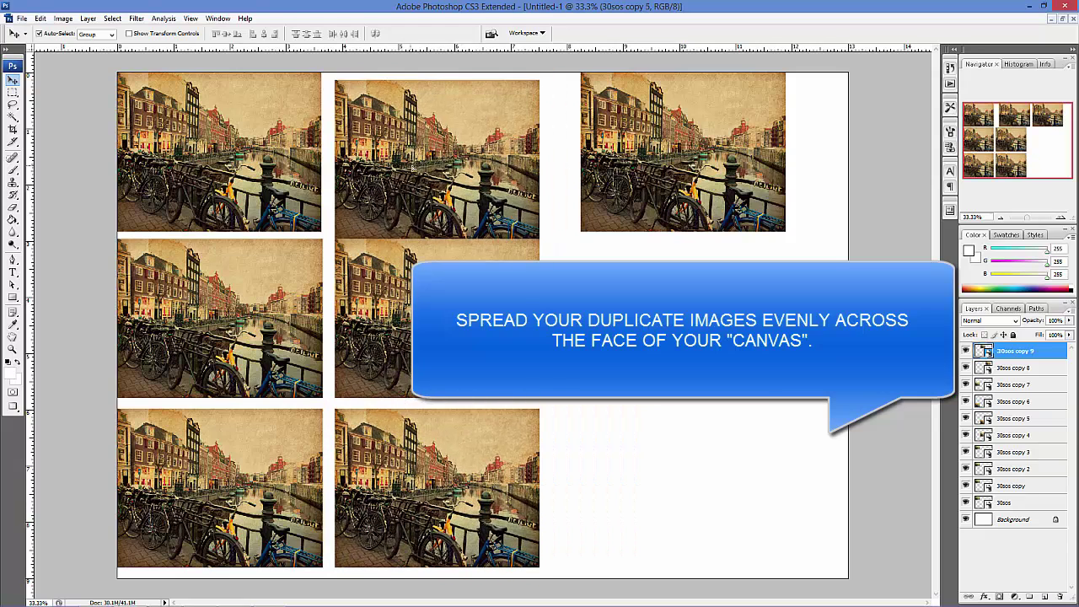
{"action": "left_click_drag", "start_coordinate": [669, 137], "coordinate": [638, 137]}
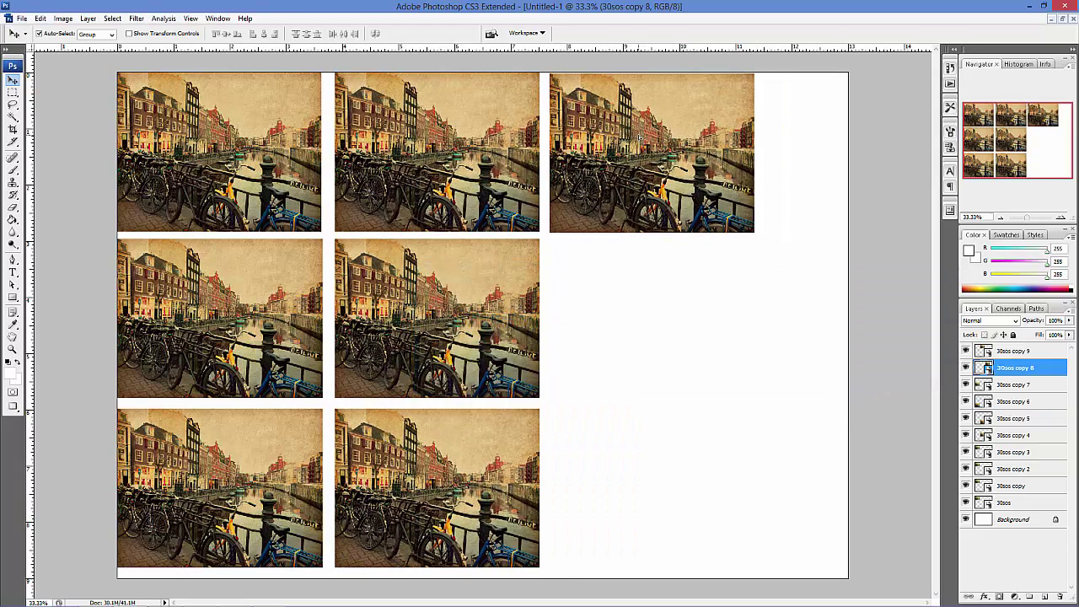
{"action": "left_click_drag", "start_coordinate": [437, 318], "coordinate": [652, 323]}
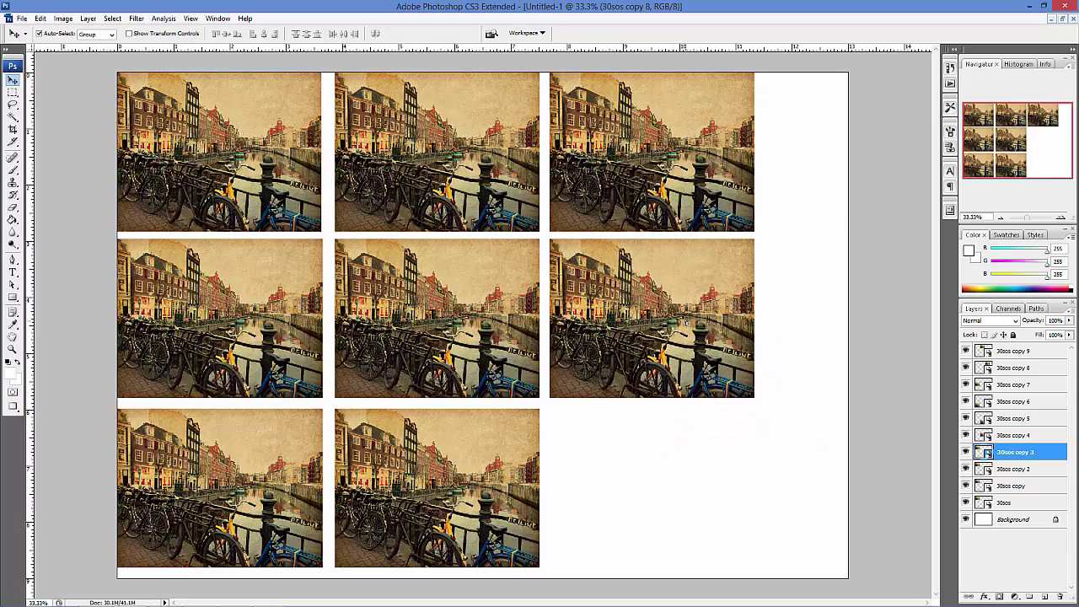
{"action": "mouse_move", "coordinate": [437, 487]}
{"action": "left_mouse_down"}
{"action": "mouse_move", "coordinate": [652, 493]}
{"action": "mouse_move", "coordinate": [693, 468]}
{"action": "left_mouse_up"}
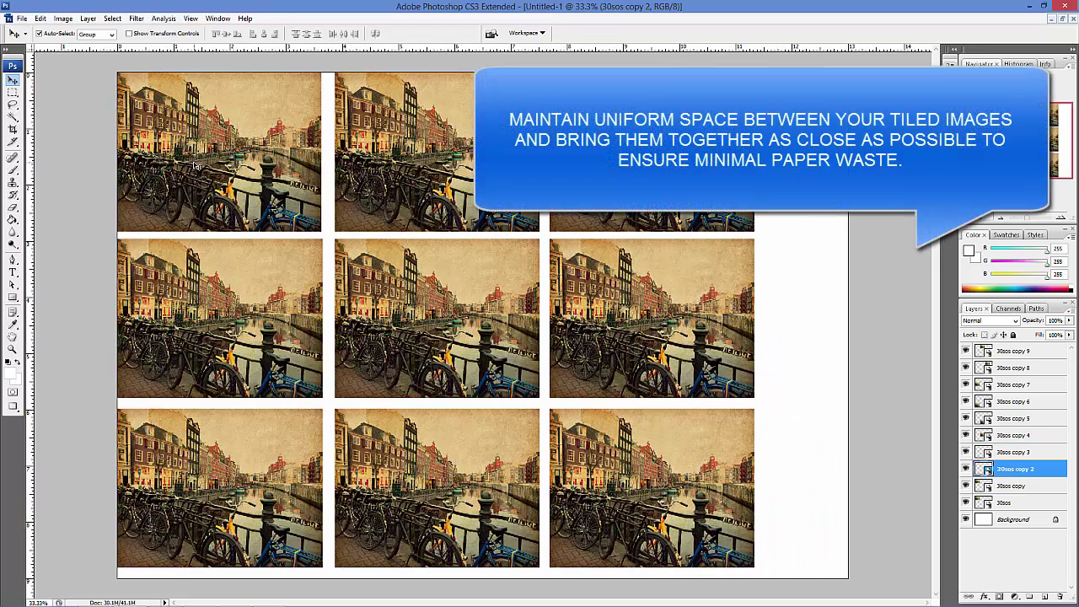
Step: Select the three bottom-row photos and move that row down
{"action": "left_click", "coordinate": [194, 165]}
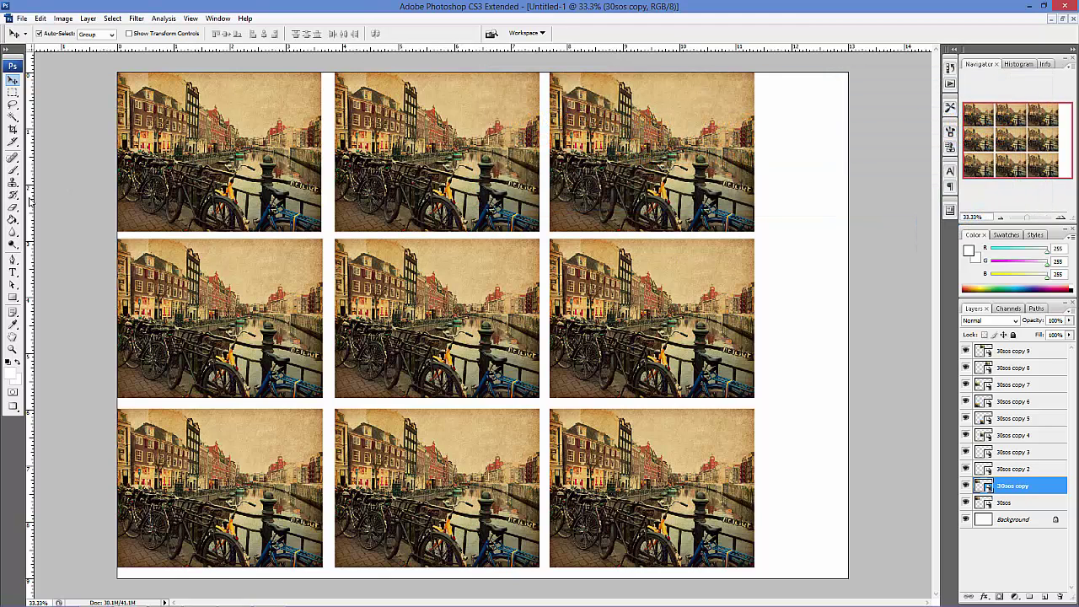
{"action": "key", "text": "c"}
{"action": "left_click", "coordinate": [13, 80]}
{"action": "left_click", "coordinate": [219, 488]}
{"action": "left_click", "coordinate": [436, 488], "text": "shift"}
{"action": "left_click", "coordinate": [652, 472], "text": "shift"}
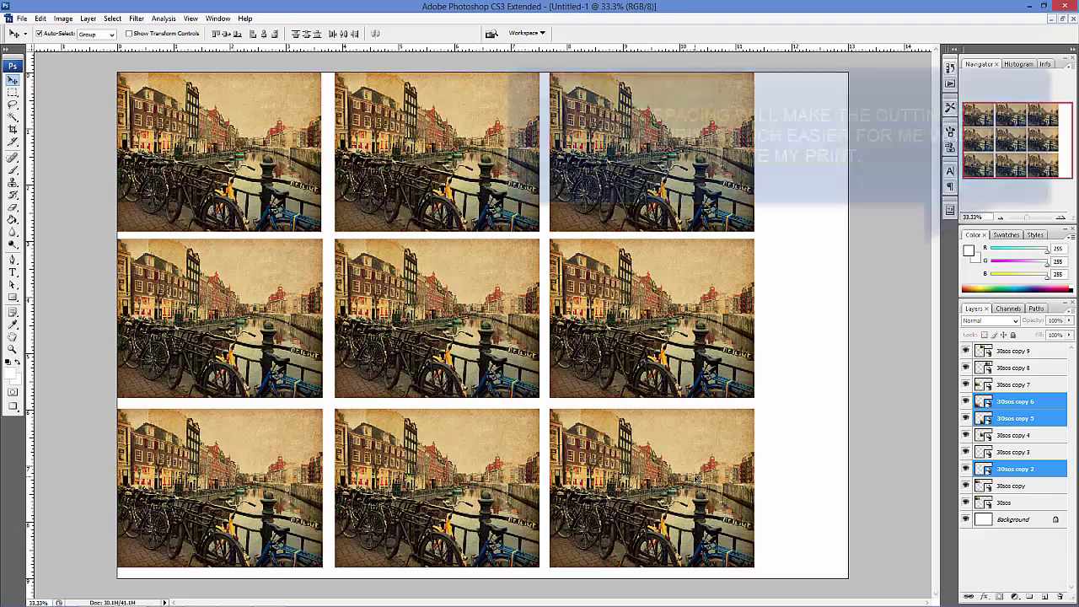
{"action": "left_click_drag", "start_coordinate": [696, 469], "coordinate": [696, 479]}
Step: Select the middle-row photos and nudge that row down slightly
{"action": "left_click", "coordinate": [219, 320]}
{"action": "left_click", "coordinate": [436, 320], "text": "shift"}
{"action": "left_click", "coordinate": [720, 304], "text": "shift"}
{"action": "key", "text": "Down"}
{"action": "key", "text": "Down"}
{"action": "key", "text": "Down"}
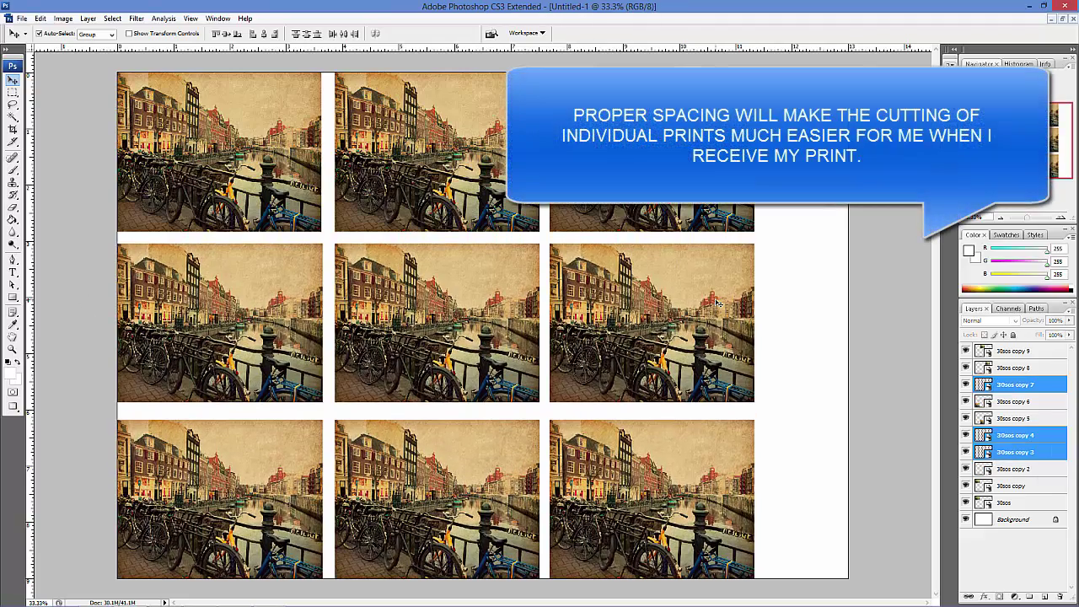
{"action": "key", "text": "Down"}
{"action": "key", "text": "Down"}
{"action": "key", "text": "Down"}
{"action": "key", "text": "Down"}
{"action": "key", "text": "Down"}
{"action": "key", "text": "Down"}
{"action": "key", "text": "c"}
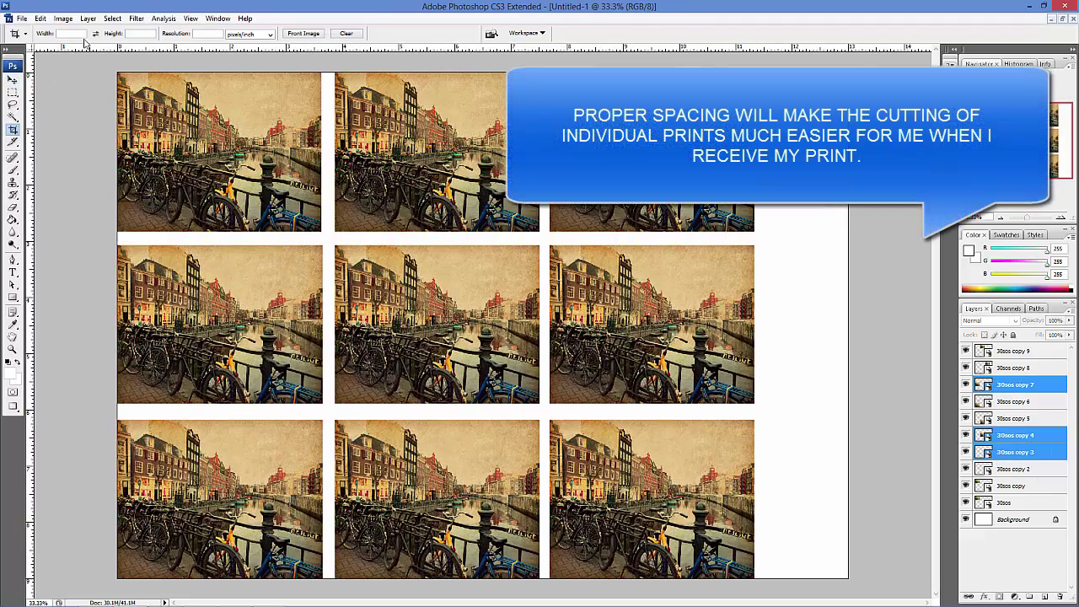
Step: Select the middle-column photos and nudge them left to narrow the gap
{"action": "left_click", "coordinate": [13, 80]}
{"action": "left_click", "coordinate": [437, 152]}
{"action": "left_click", "coordinate": [437, 320], "text": "shift"}
{"action": "left_click", "coordinate": [437, 497], "text": "shift"}
{"action": "key", "text": "Left"}
{"action": "key", "text": "Left"}
{"action": "key", "text": "Left"}
{"action": "key", "text": "Left"}
{"action": "key", "text": "Left"}
{"action": "key", "text": "Left"}
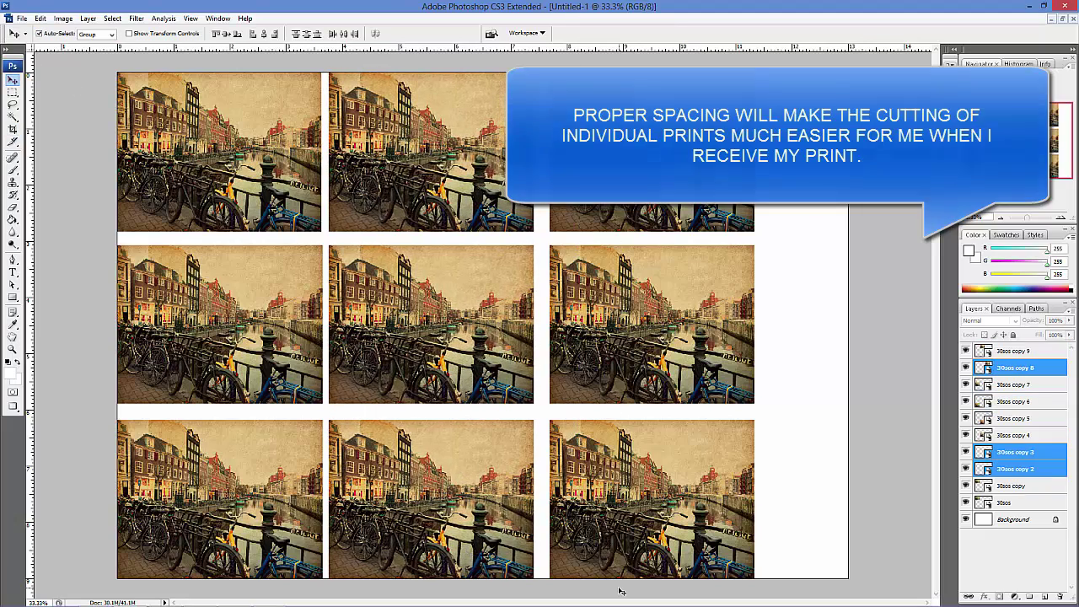
{"action": "key", "text": "shift+Left"}
{"action": "key", "text": "shift+Left"}
{"action": "key", "text": "shift+Left"}
{"action": "key", "text": "shift+Left"}
{"action": "key", "text": "shift+Left"}
{"action": "key", "text": "shift+Left"}
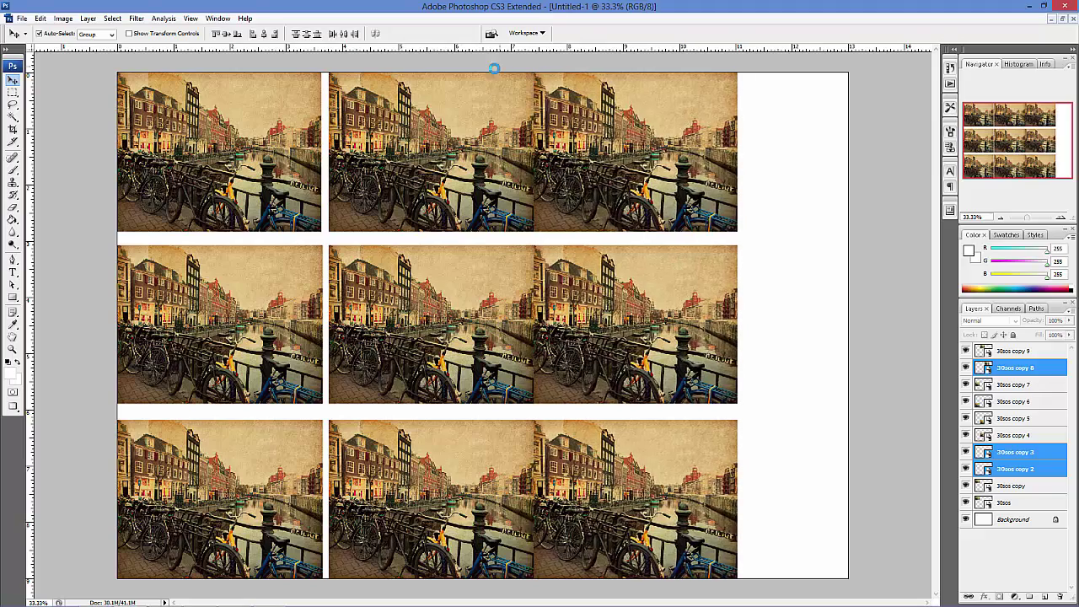
{"action": "key", "text": "Left"}
Step: Select the right-column photos and nudge them left toward the middle column
{"action": "left_click", "coordinate": [430, 152]}
{"action": "left_click", "coordinate": [430, 321], "text": "shift"}
{"action": "left_click", "coordinate": [430, 498], "text": "shift"}
{"action": "key", "text": "Left"}
{"action": "key", "text": "Left"}
{"action": "key", "text": "Left"}
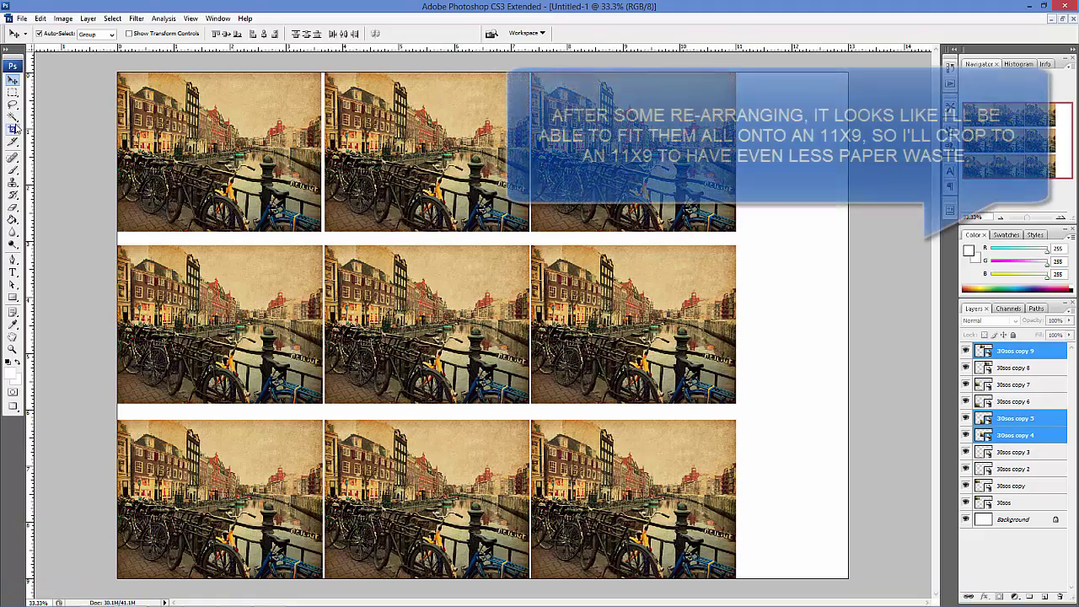
Step: Crop the sheet to a fixed 11 × 9 inches framing the photo grid
{"action": "left_click", "coordinate": [13, 128]}
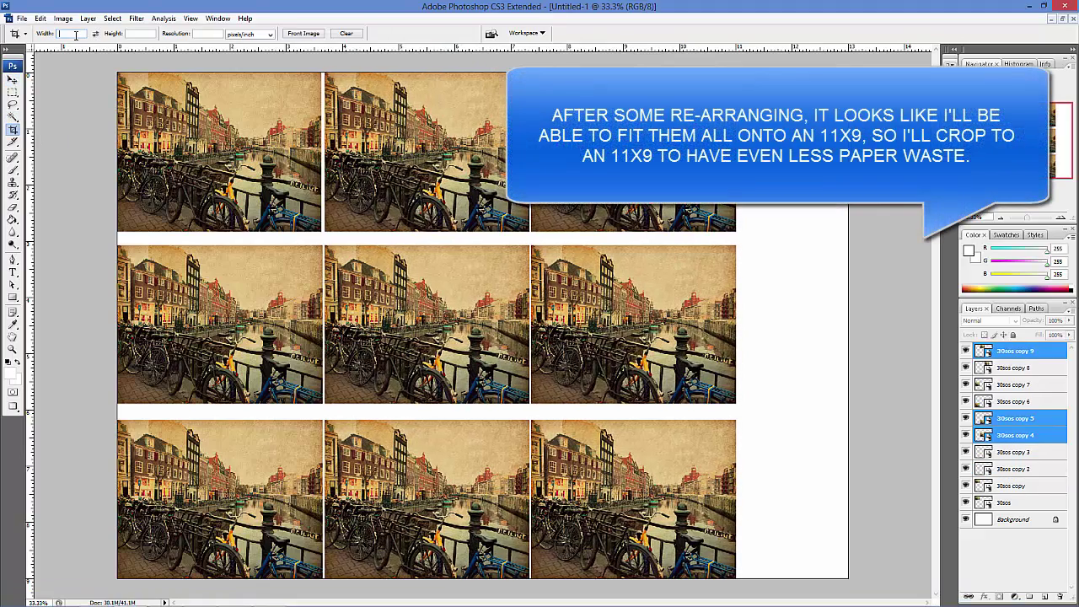
{"action": "left_click", "coordinate": [76, 35]}
{"action": "type", "text": "11"}
{"action": "left_click_drag", "start_coordinate": [117, 72], "coordinate": [736, 578]}
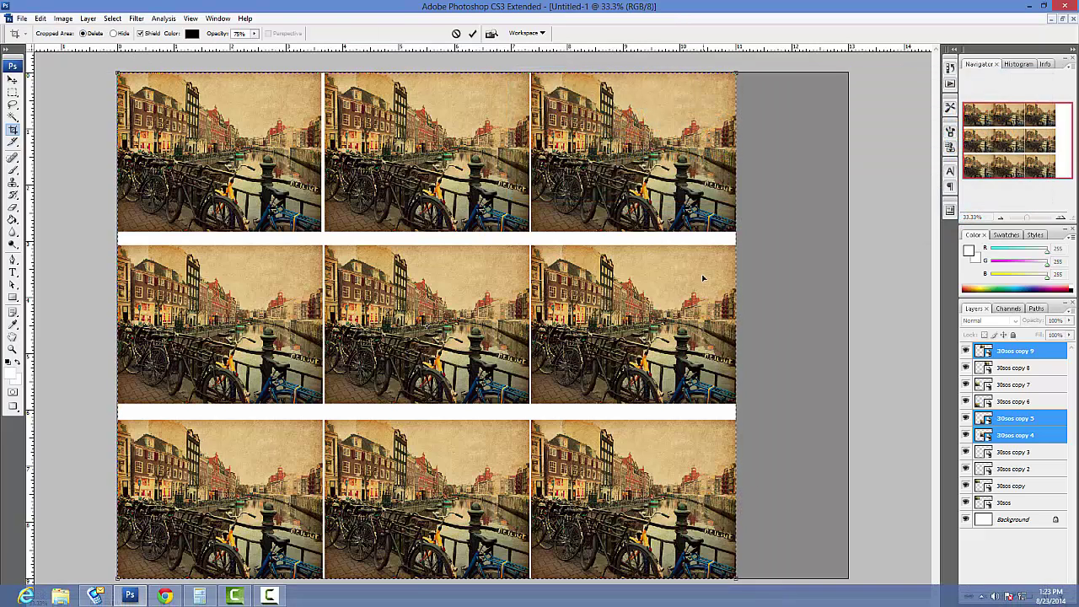
{"action": "key", "text": "Return"}
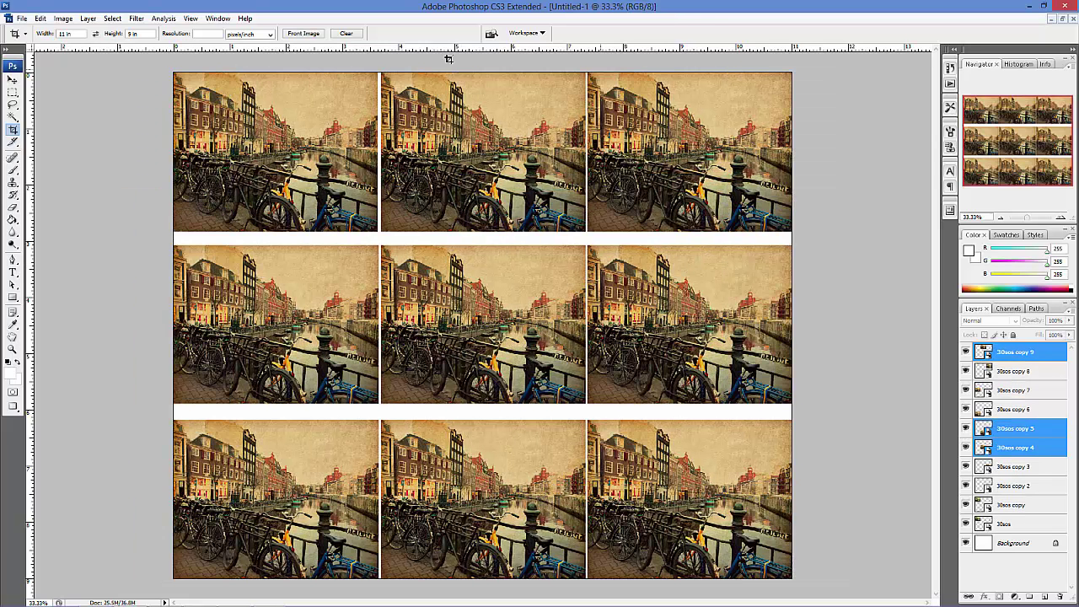
{"action": "left_click", "coordinate": [13, 79]}
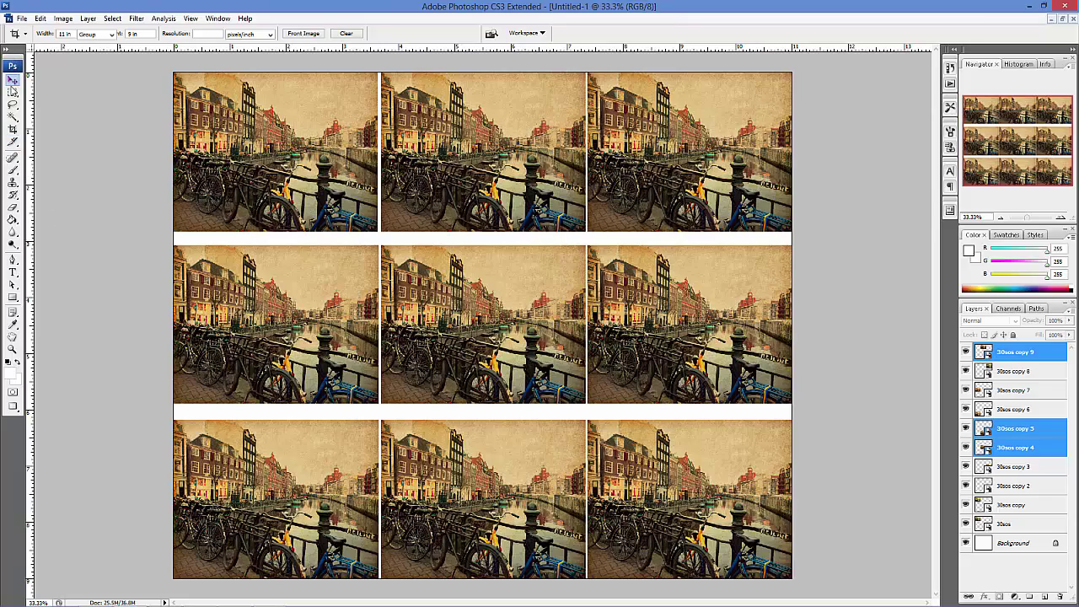
Step: Add a vertical guide in a column gap and zoom in to 100%
{"action": "left_click_drag", "start_coordinate": [30, 253], "coordinate": [381, 253]}
{"action": "left_click", "coordinate": [1061, 217]}
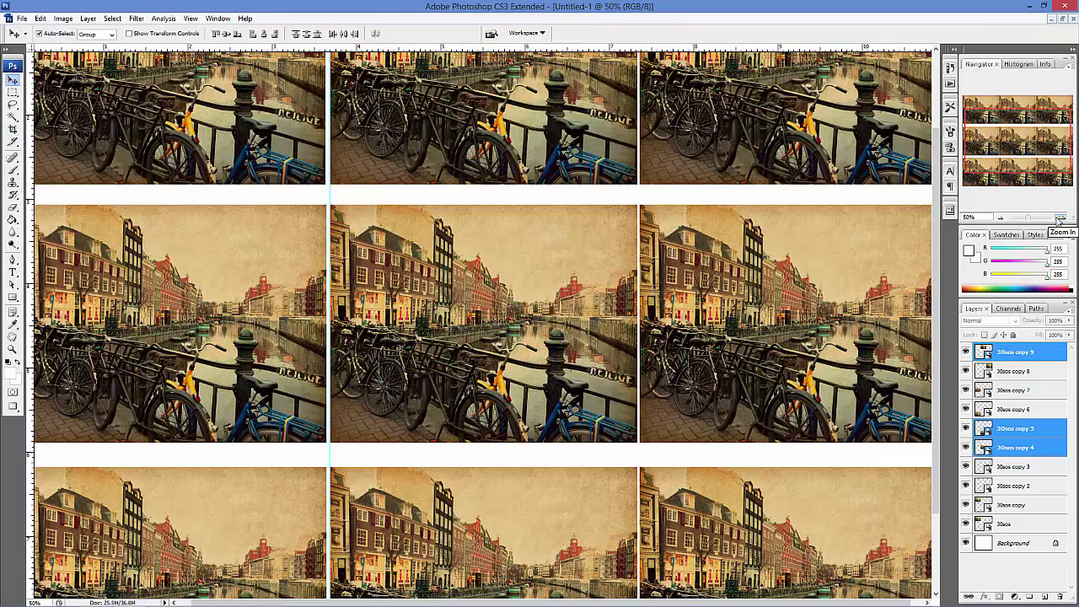
{"action": "left_click", "coordinate": [1060, 216]}
{"action": "left_click", "coordinate": [1061, 216]}
{"action": "left_click_drag", "start_coordinate": [1004, 138], "coordinate": [1001, 143]}
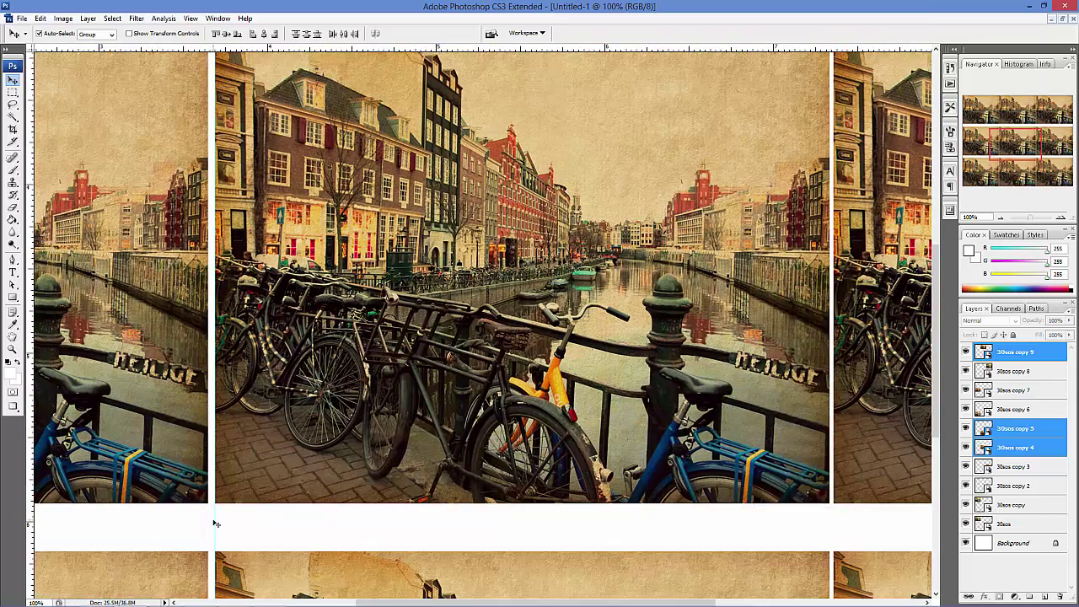
Step: Add another guide between photos, snap a tile against it, then zoom out to the whole sheet
{"action": "left_click_drag", "start_coordinate": [200, 523], "coordinate": [210, 524]}
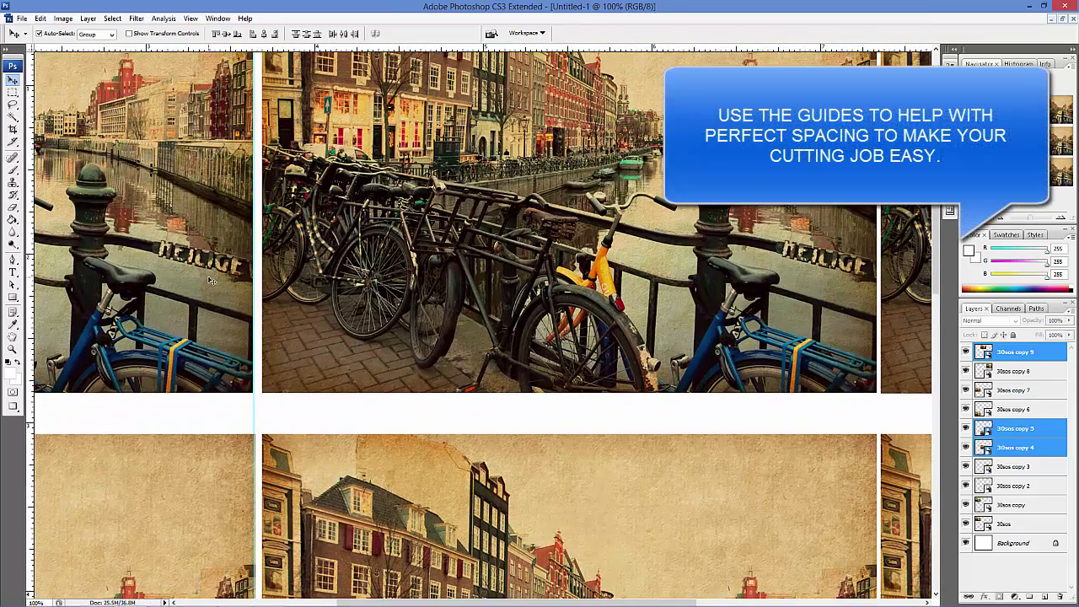
{"action": "left_click_drag", "start_coordinate": [212, 281], "coordinate": [225, 281]}
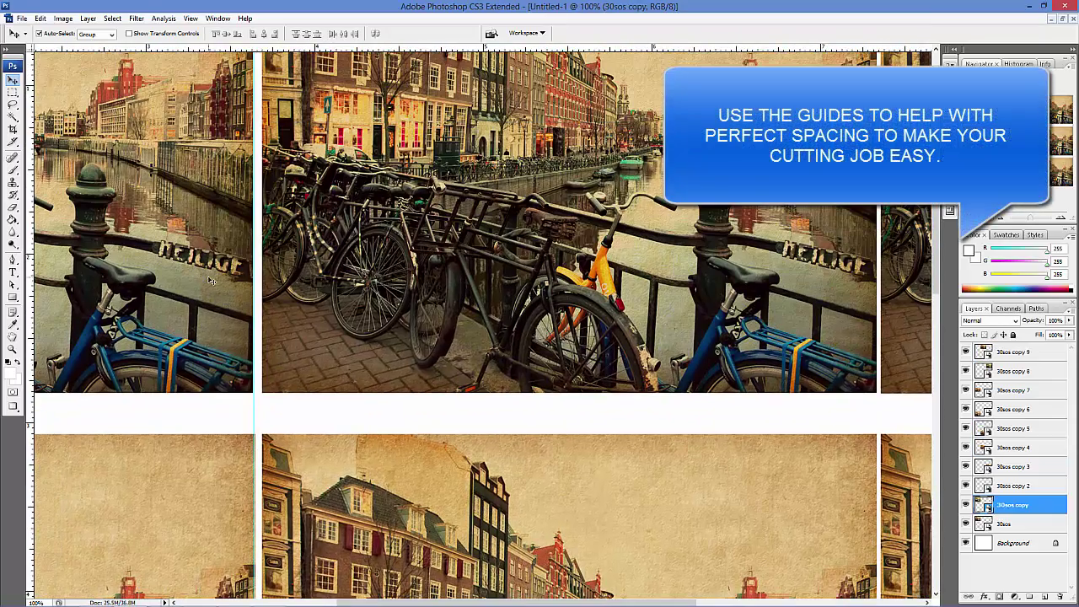
{"action": "left_click_drag", "start_coordinate": [1003, 143], "coordinate": [990, 139]}
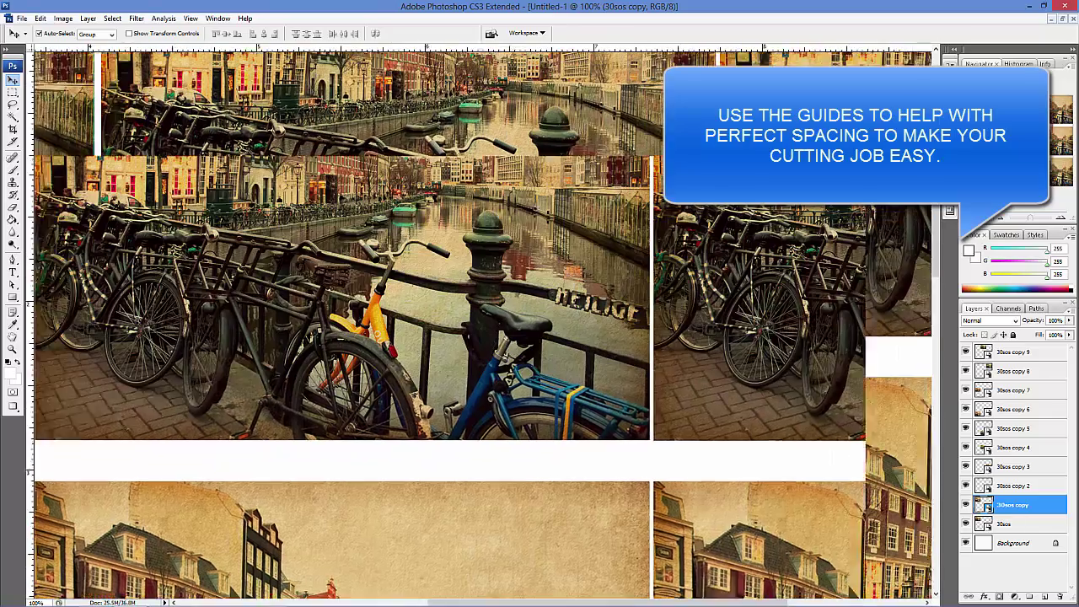
{"action": "scroll", "coordinate": [649, 278], "scroll_direction": "right", "scroll_amount": 2}
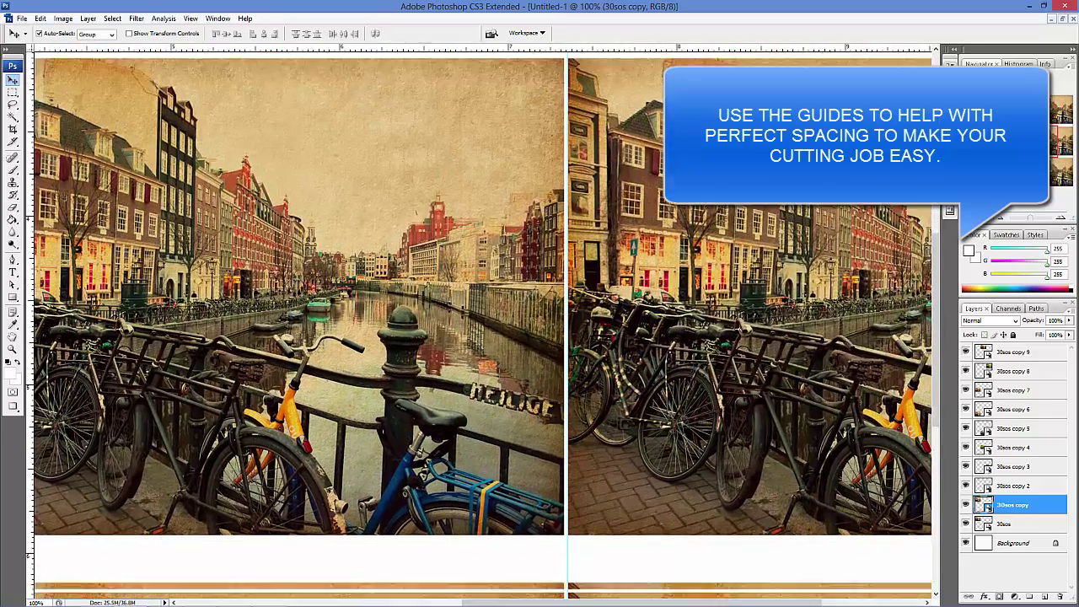
{"action": "scroll", "coordinate": [649, 278], "scroll_direction": "down", "scroll_amount": 5}
{"action": "left_click", "coordinate": [661, 435]}
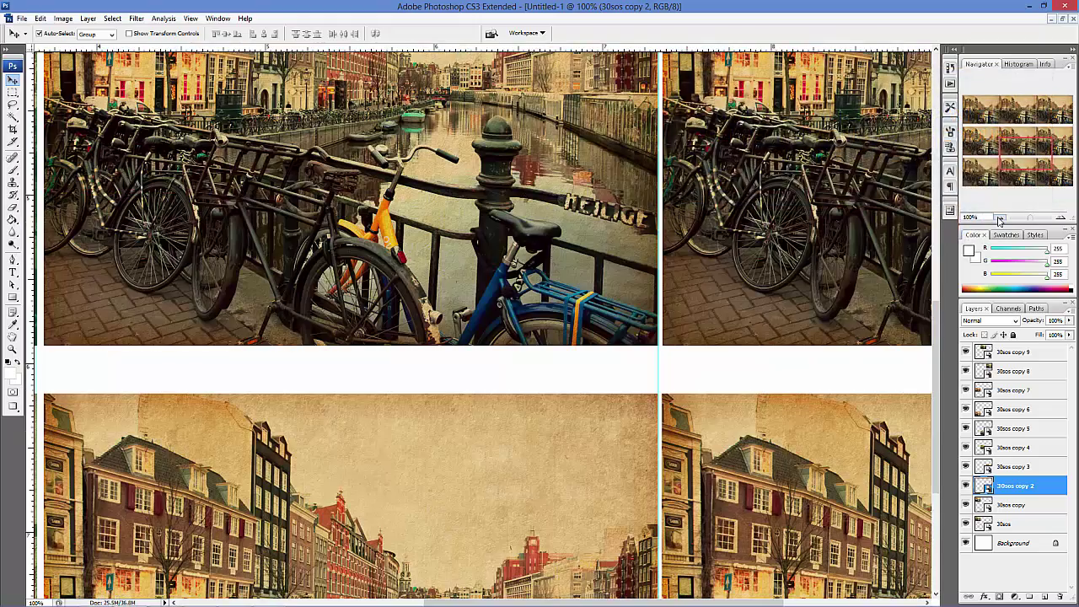
{"action": "left_click_drag", "start_coordinate": [1029, 218], "coordinate": [998, 219]}
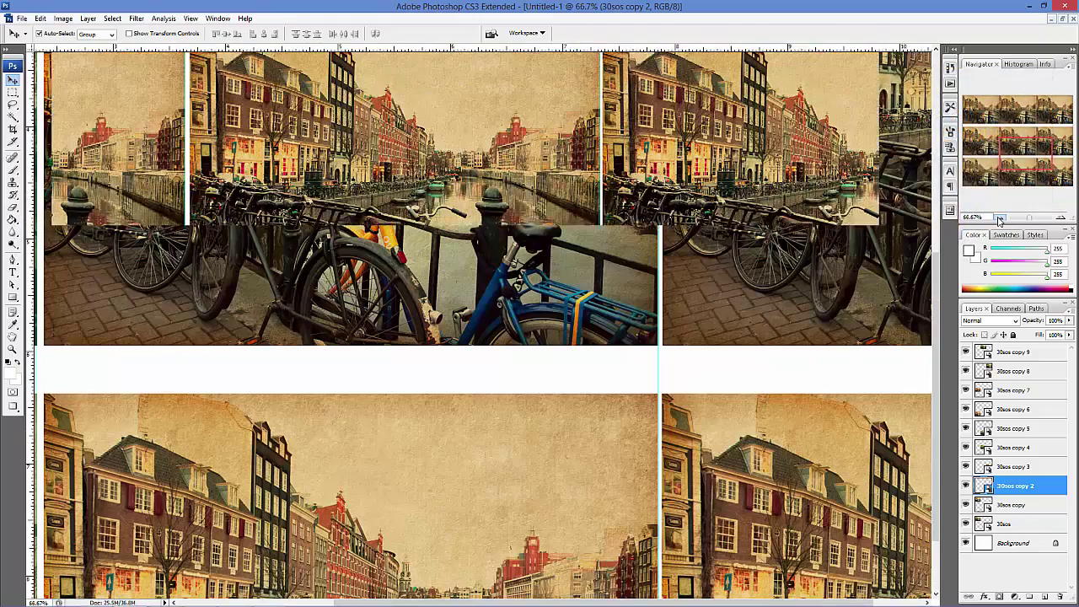
{"action": "left_click", "coordinate": [999, 218]}
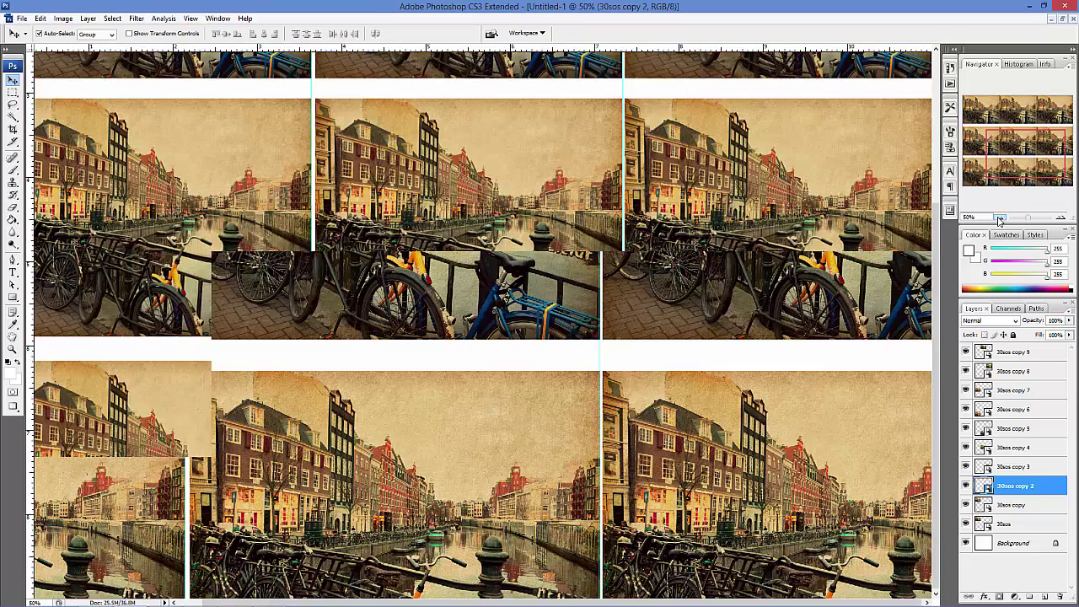
{"action": "left_click", "coordinate": [999, 218]}
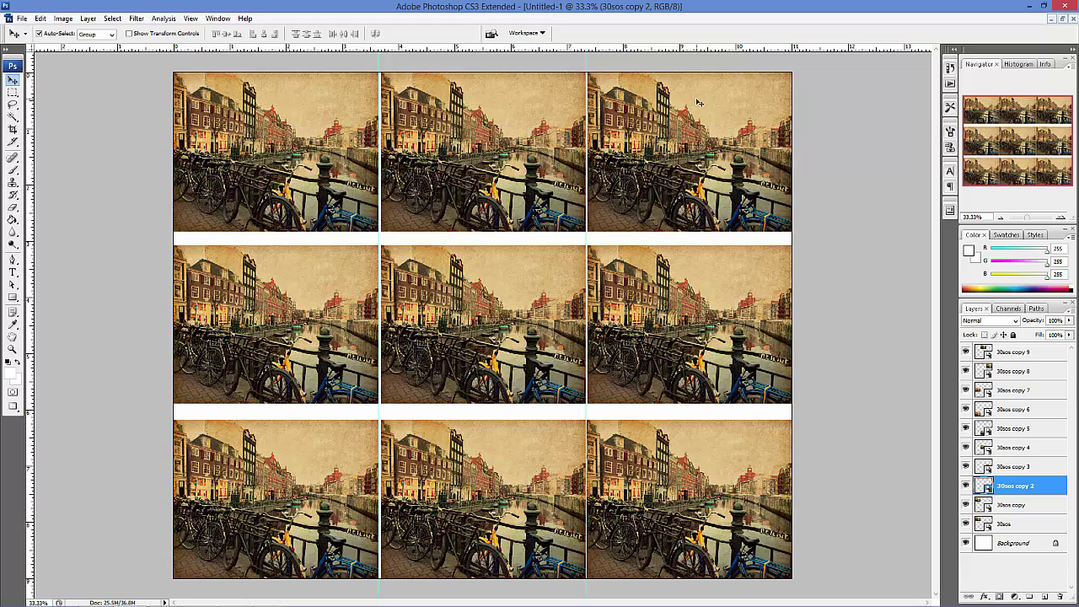
Step: Save a JPEG copy of the sheet named Tiled30sos.jpg
{"action": "left_click", "coordinate": [22, 17]}
{"action": "left_click", "coordinate": [37, 159]}
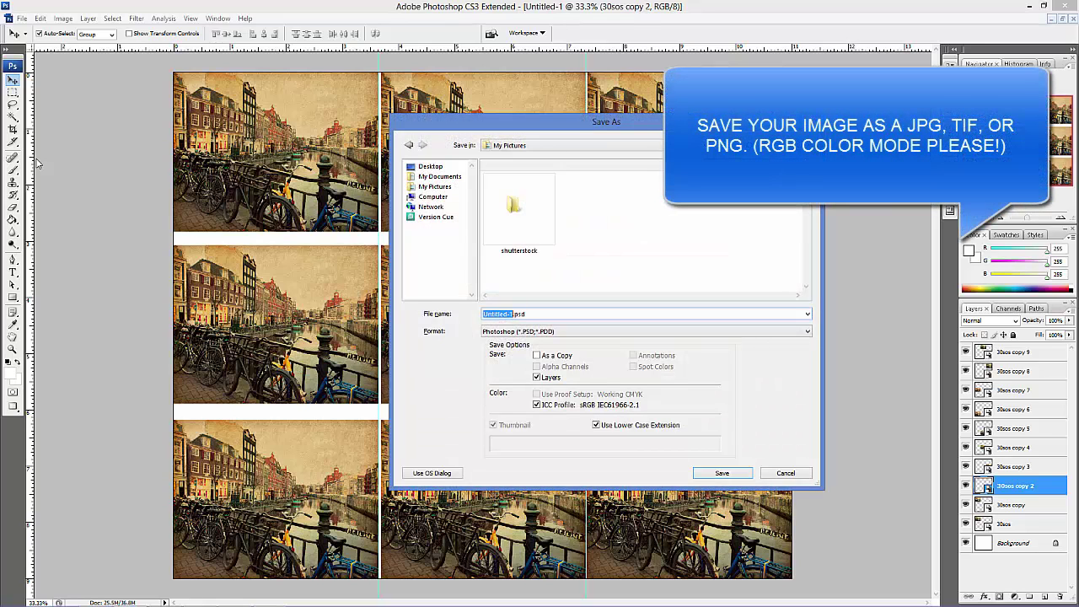
{"action": "type", "text": "Tiled30sos.jpg"}
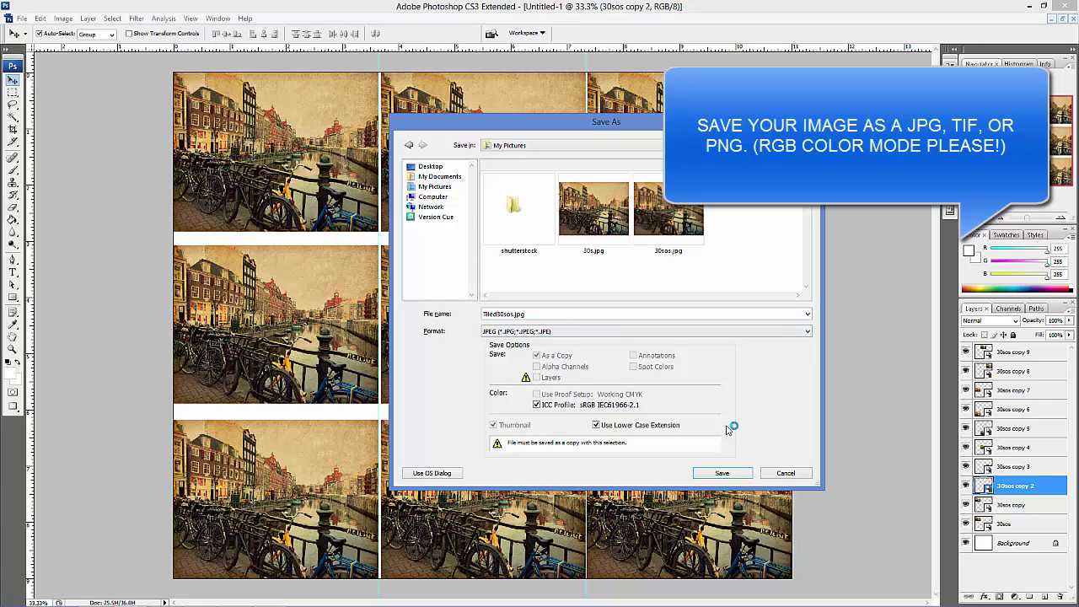
{"action": "left_click", "coordinate": [722, 472]}
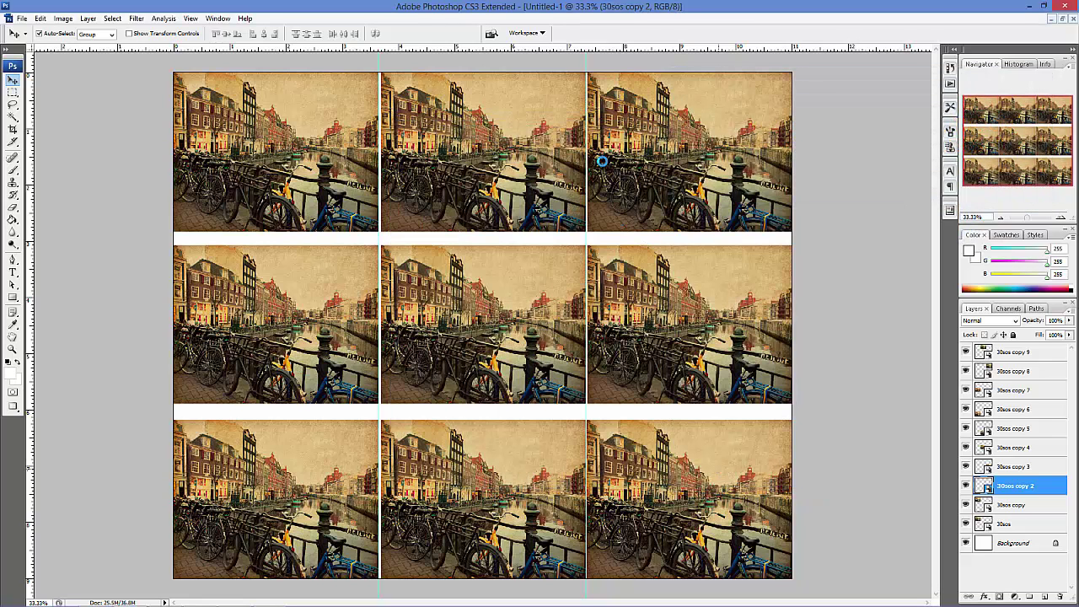